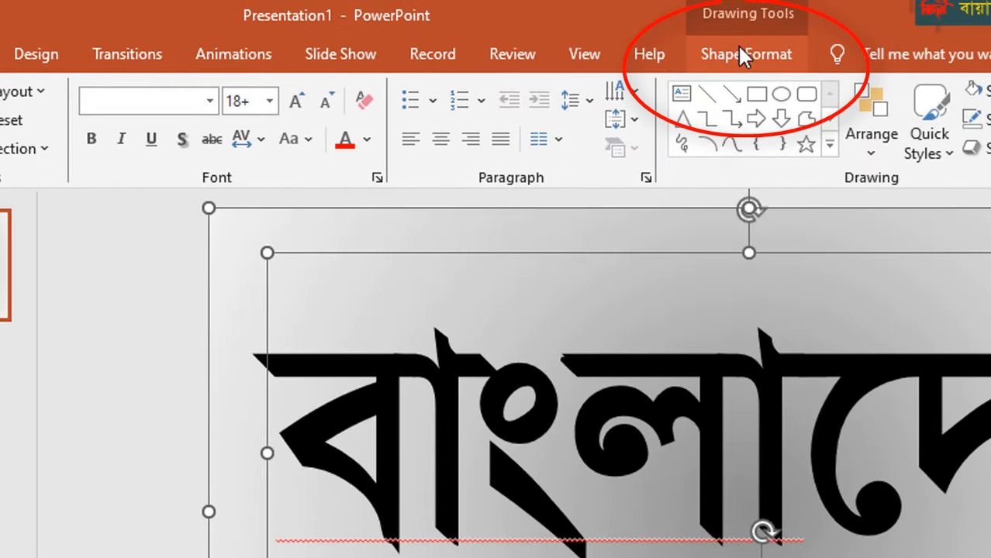
# Subtract the selected "বাংলাদেশ" title and subtitle text from the grey gradient rectangle with Merge Shapes
pyautogui.click(739, 51)
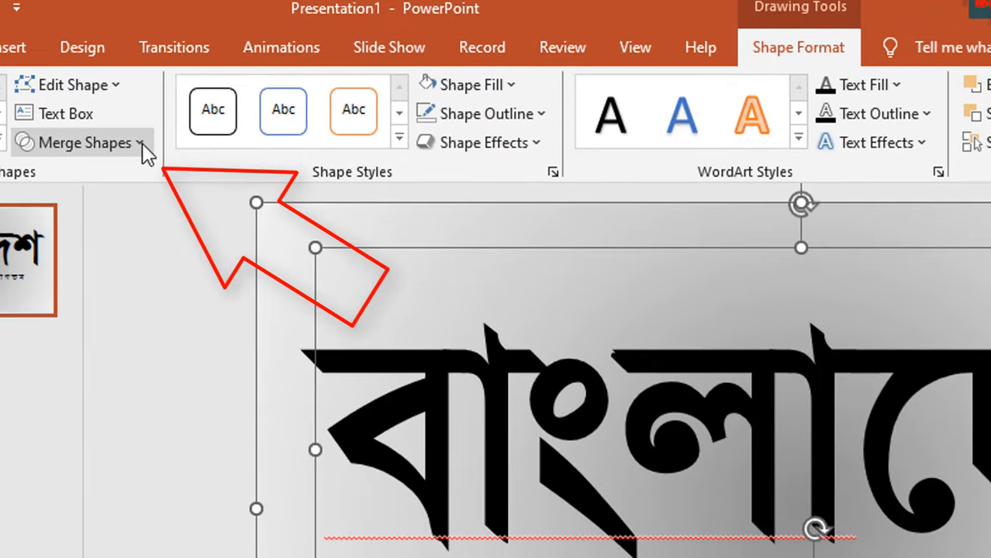
pyautogui.click(141, 143)
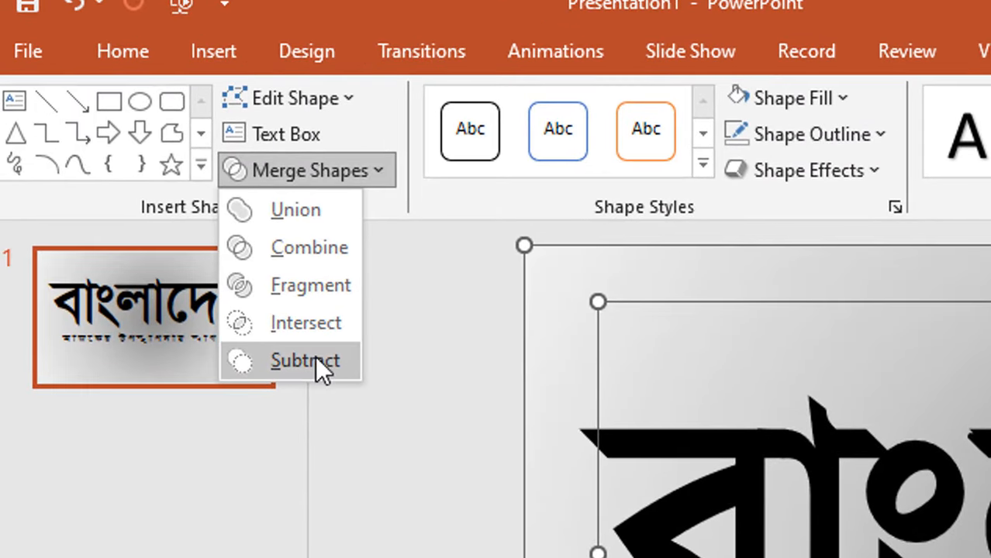
pyautogui.click(315, 361)
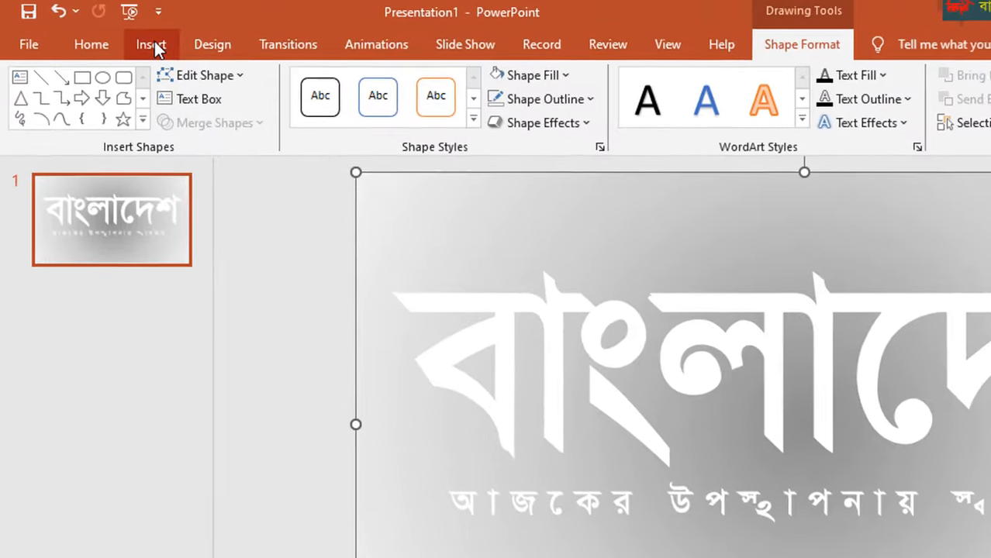
pyautogui.click(108, 32)
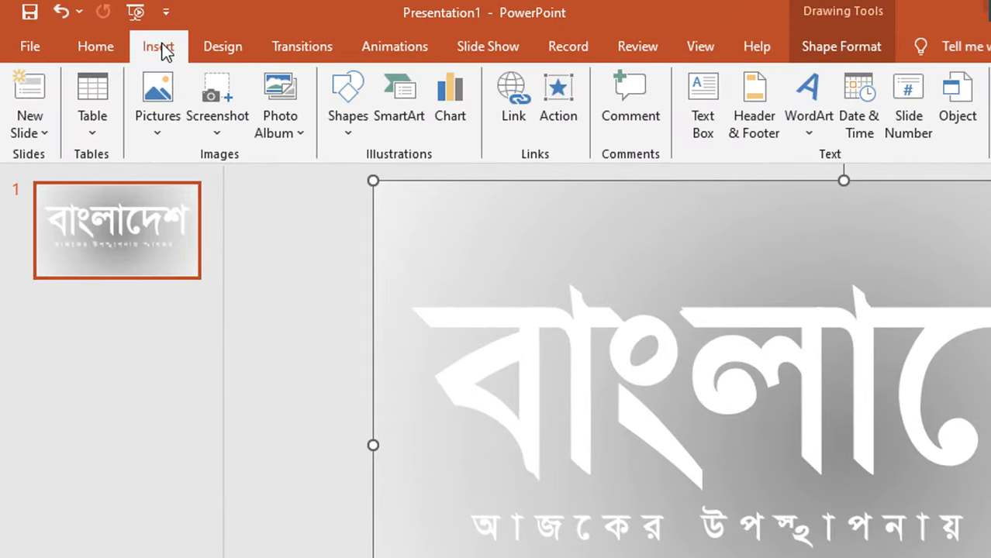
pyautogui.click(157, 113)
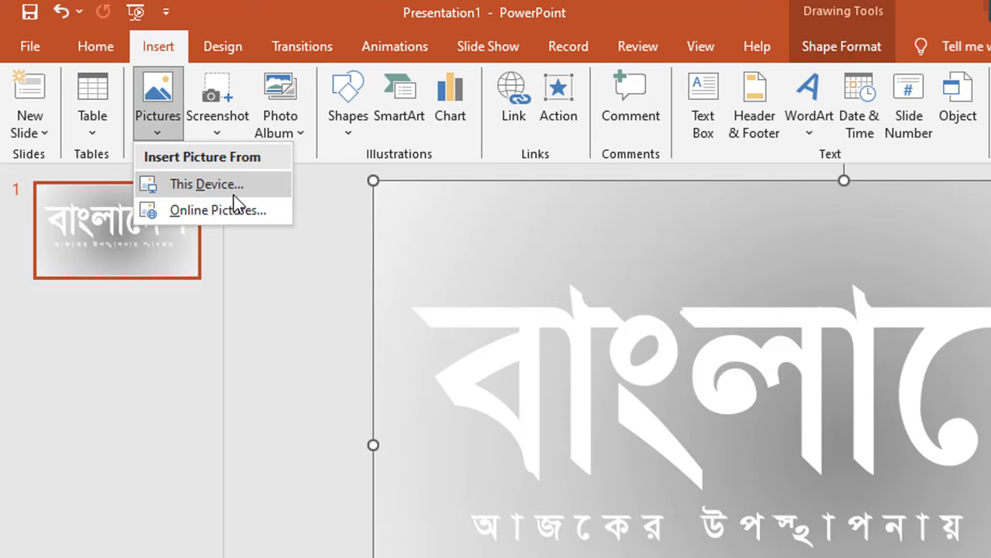
pyautogui.click(233, 194)
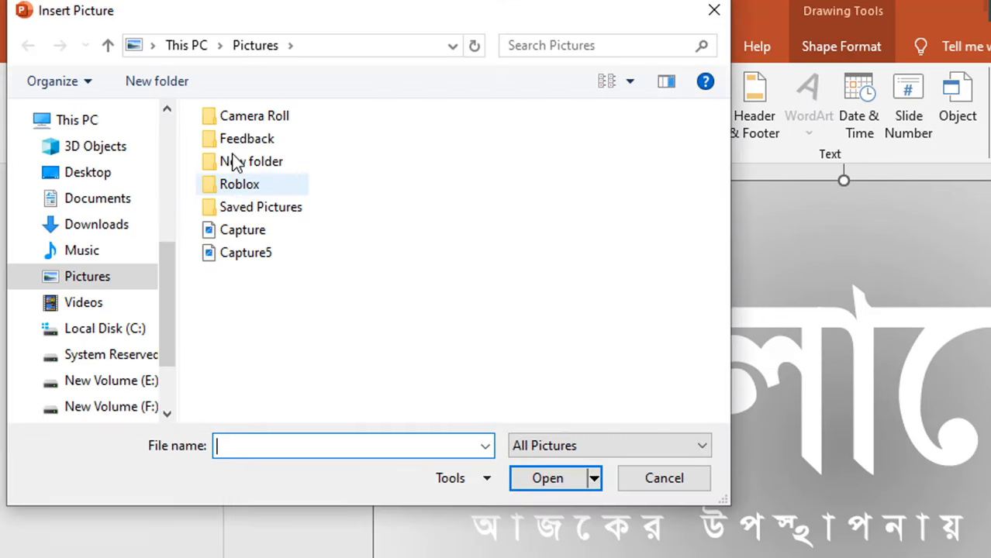
pyautogui.click(120, 226)
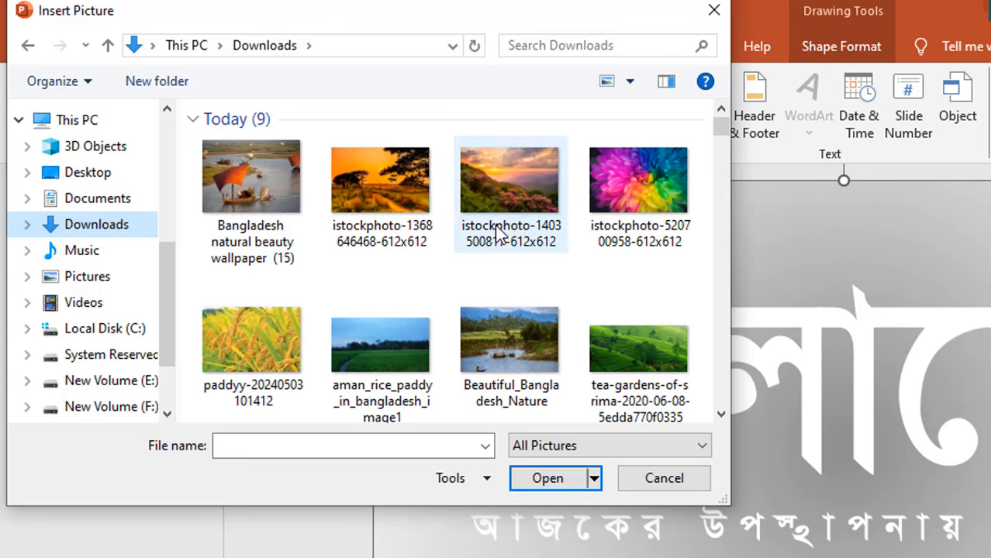
pyautogui.click(649, 181)
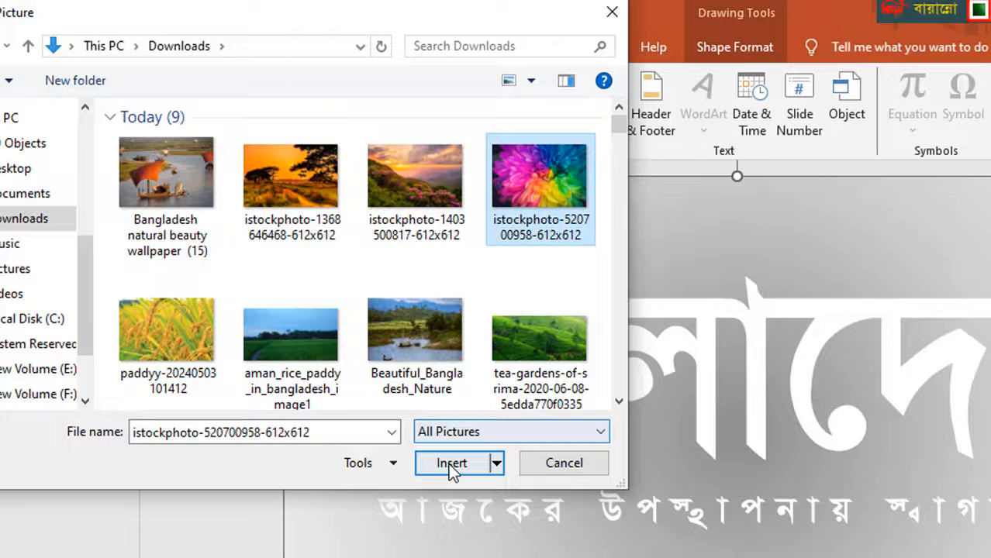
pyautogui.click(548, 478)
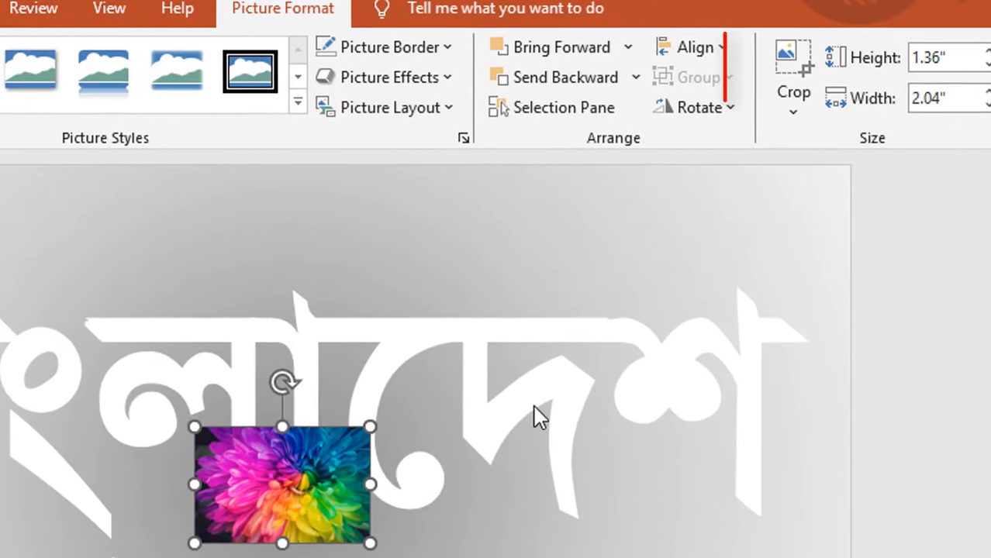
# Crop the flower picture to a 16:9 aspect ratio and enlarge it to cover the whole slide
pyautogui.click(796, 110)
pyautogui.moveTo(865, 211)
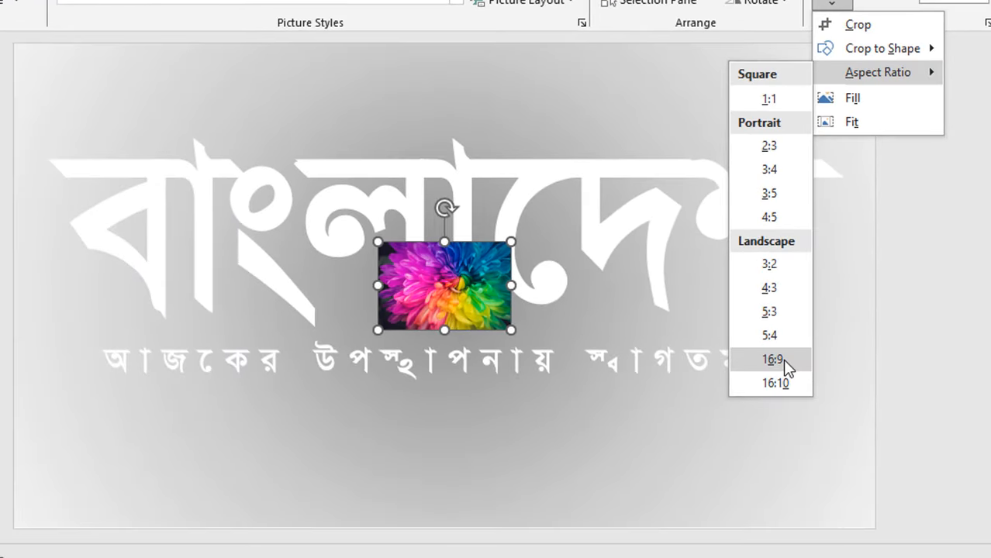
pyautogui.click(783, 359)
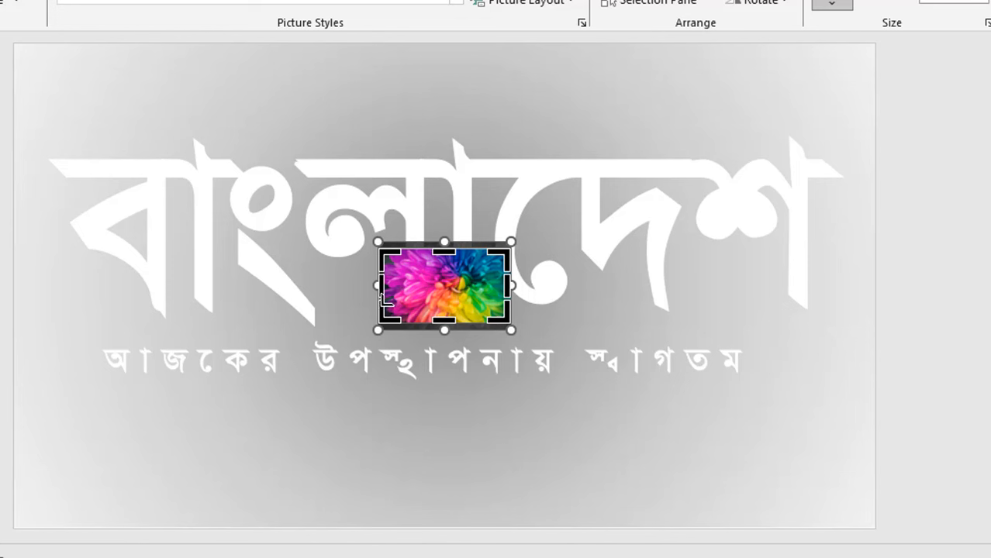
pyautogui.press('Escape')
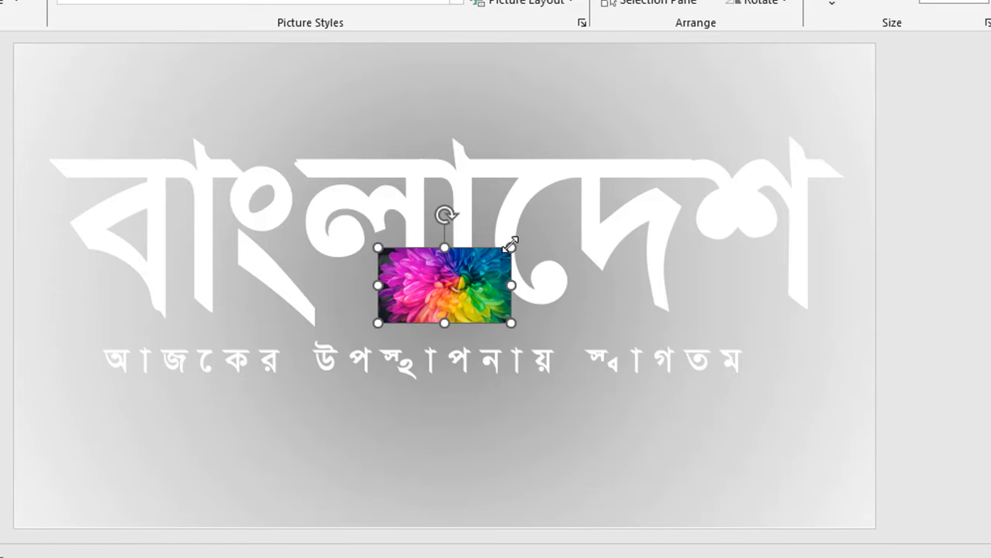
pyautogui.moveTo(511, 246); pyautogui.dragTo(875, 48)
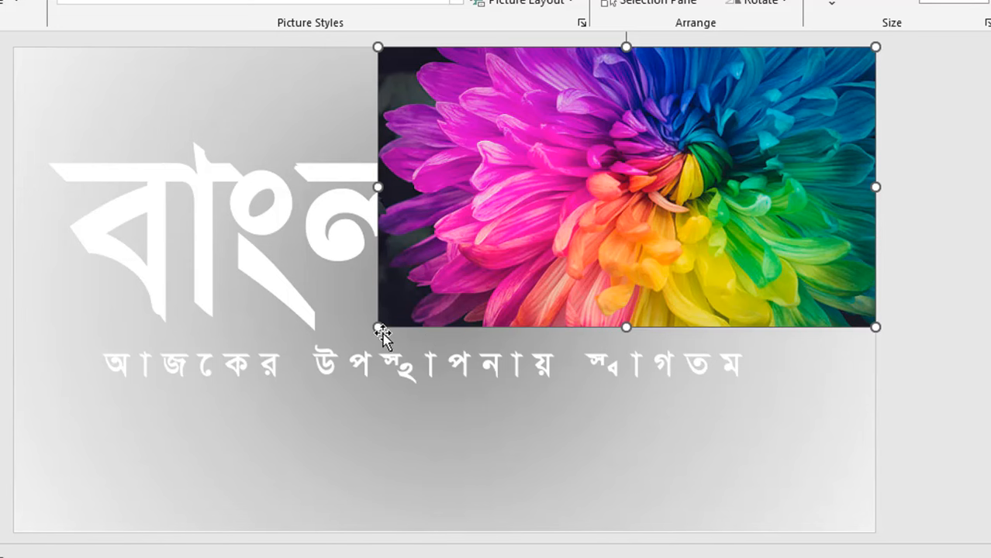
pyautogui.moveTo(379, 329); pyautogui.dragTo(17, 472)
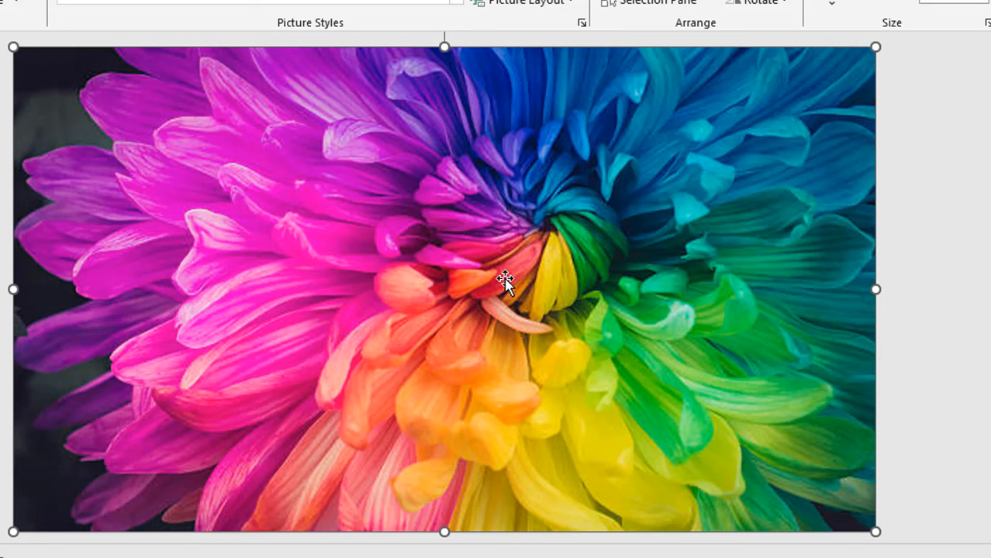
# Send the flower picture backward, behind the rectangle with the cut-out text
pyautogui.rightClick(781, 333)
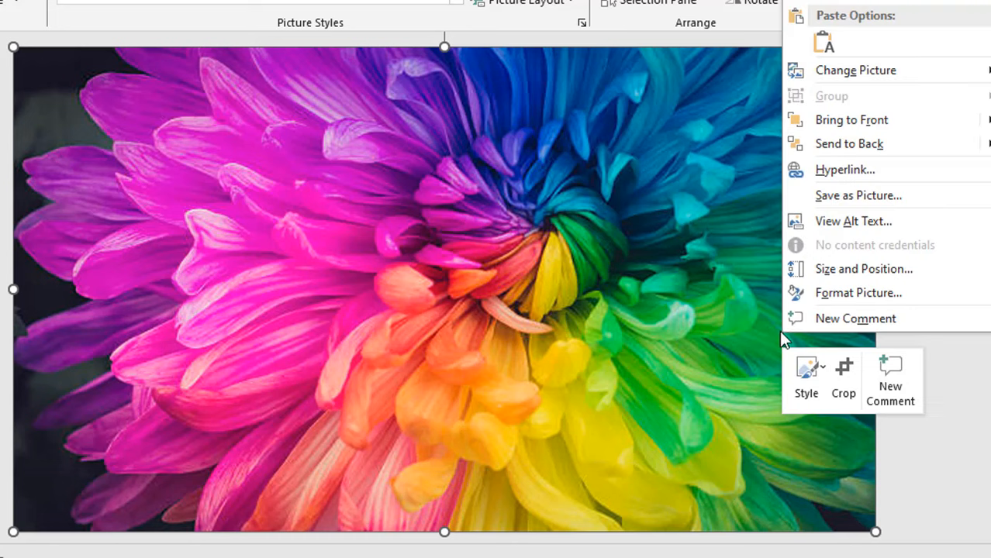
pyautogui.rightClick(447, 366)
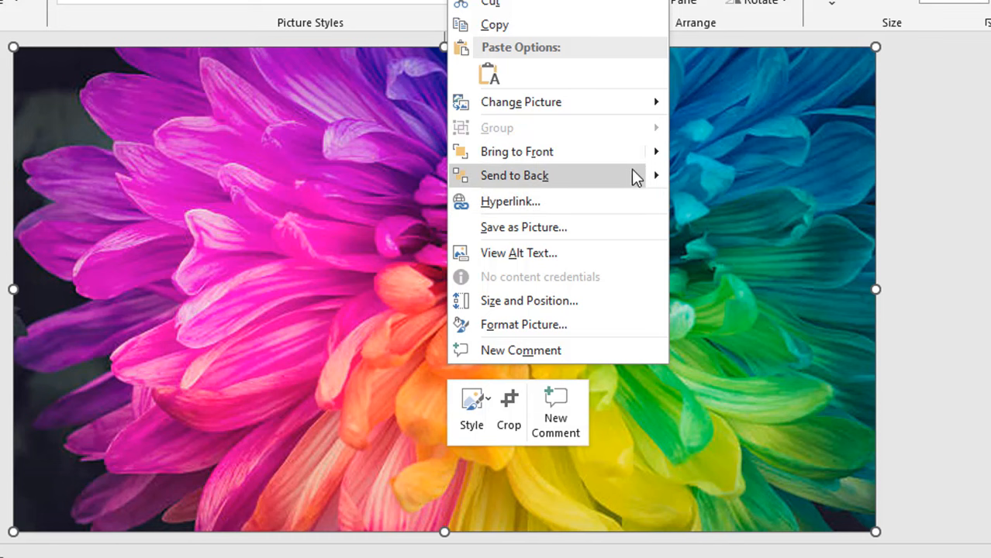
pyautogui.moveTo(656, 173)
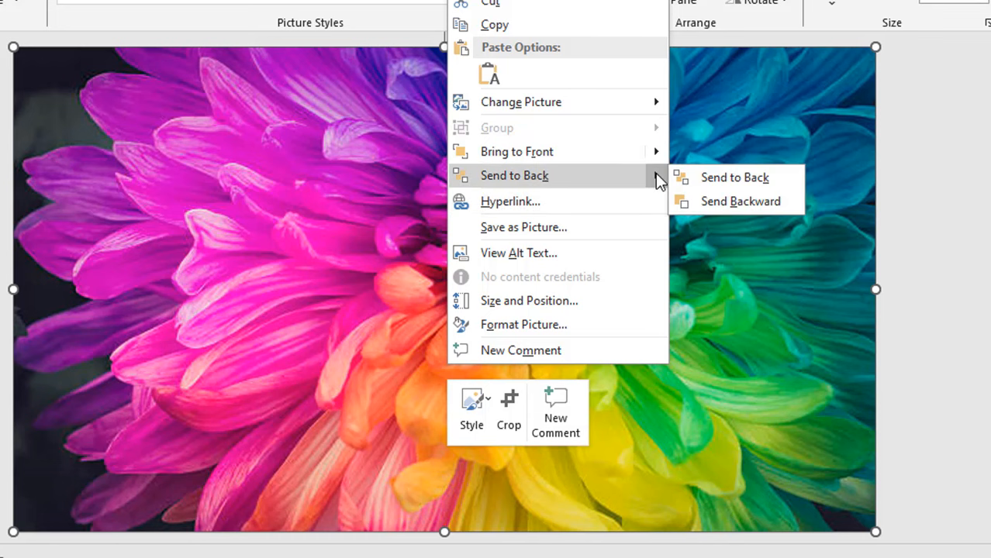
pyautogui.click(761, 202)
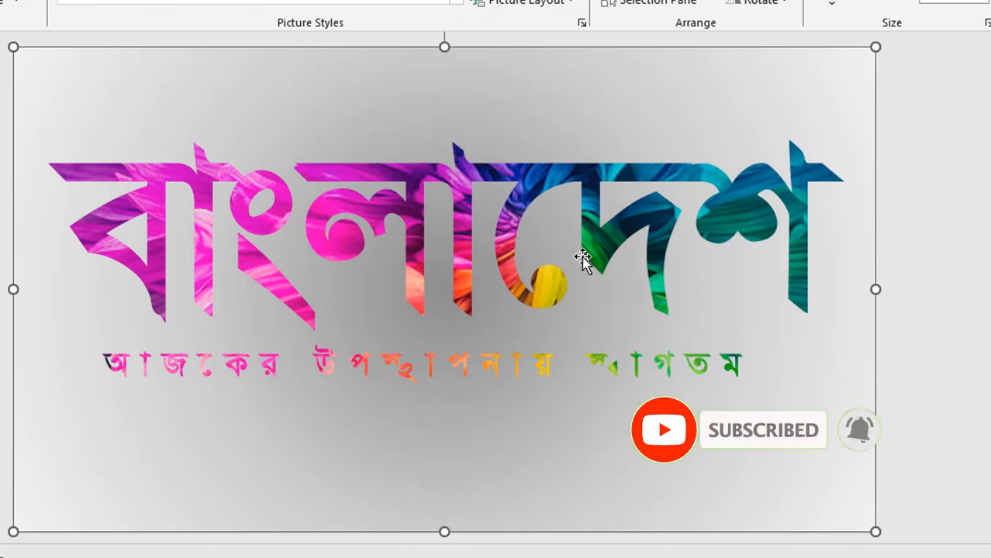
pyautogui.scroll(-3, 444, 289)
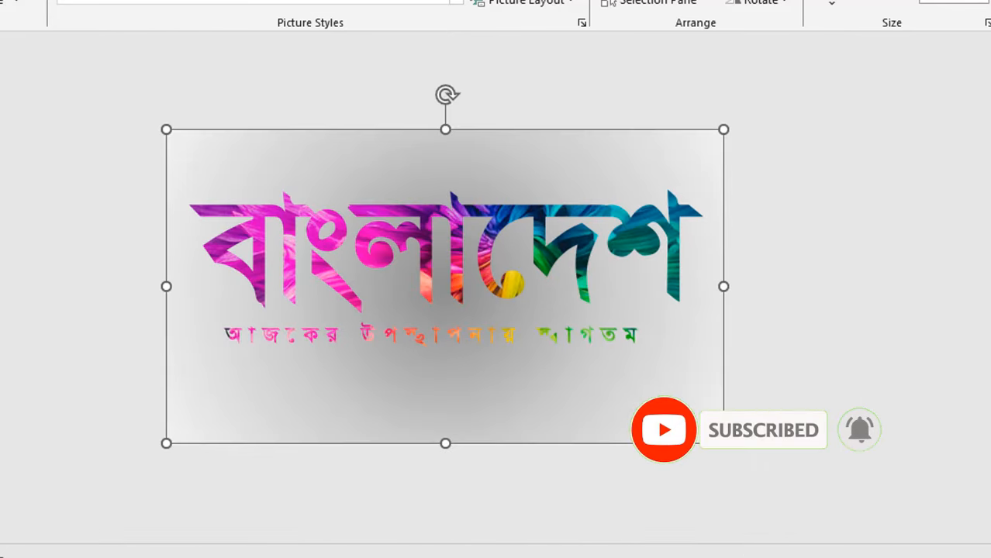
pyautogui.scroll(-3, 445, 289)
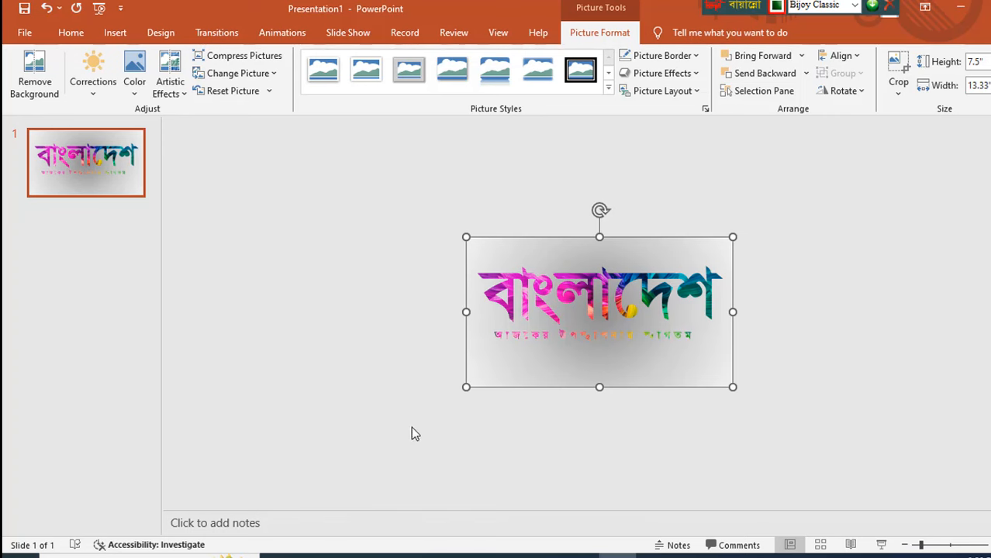
pyautogui.press('super+e')
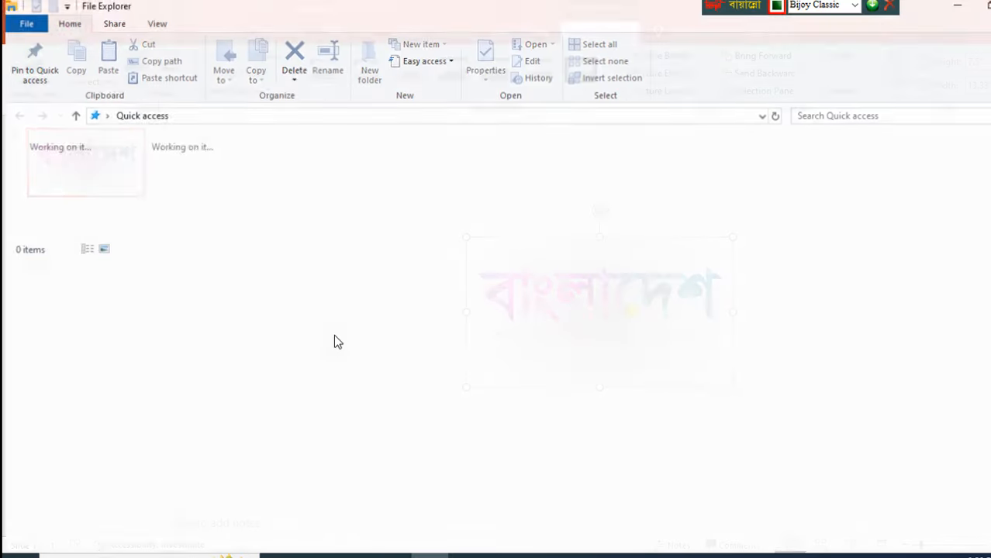
pyautogui.click(65, 206)
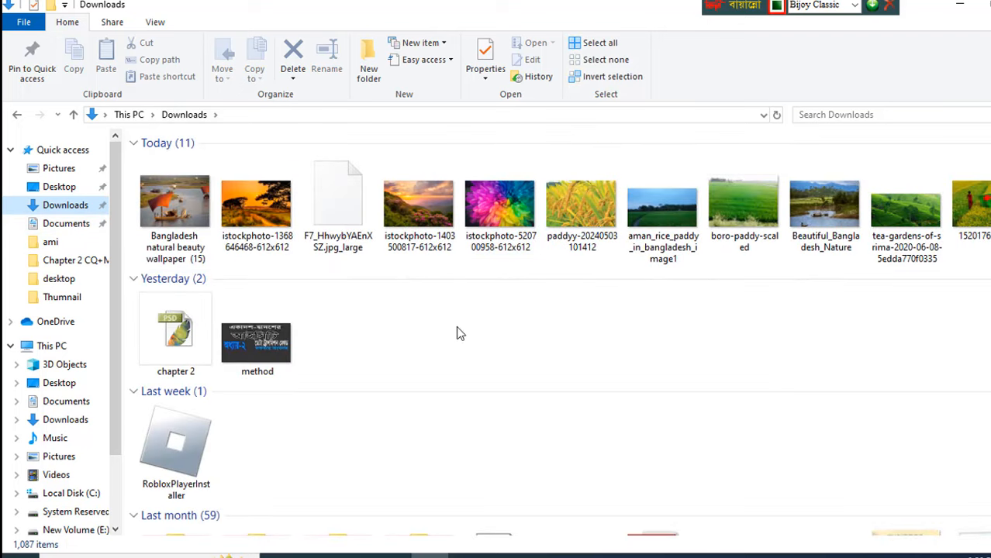
pyautogui.click(255, 200)
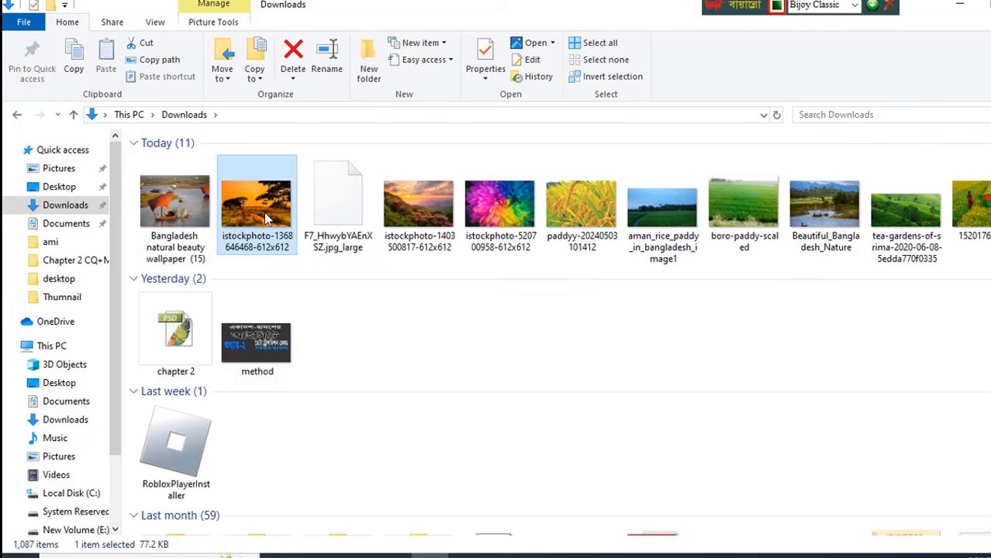
pyautogui.rightClick(266, 220)
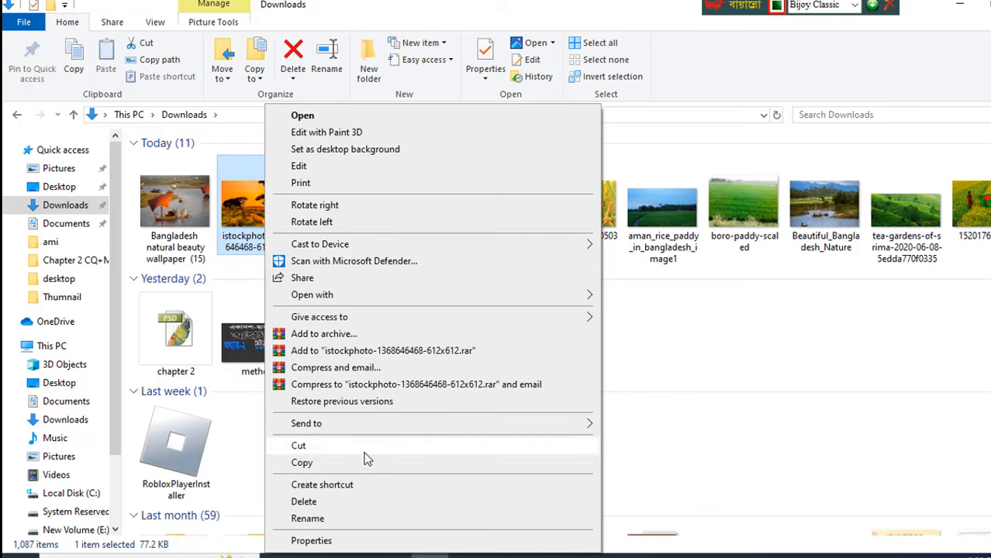
pyautogui.click(330, 462)
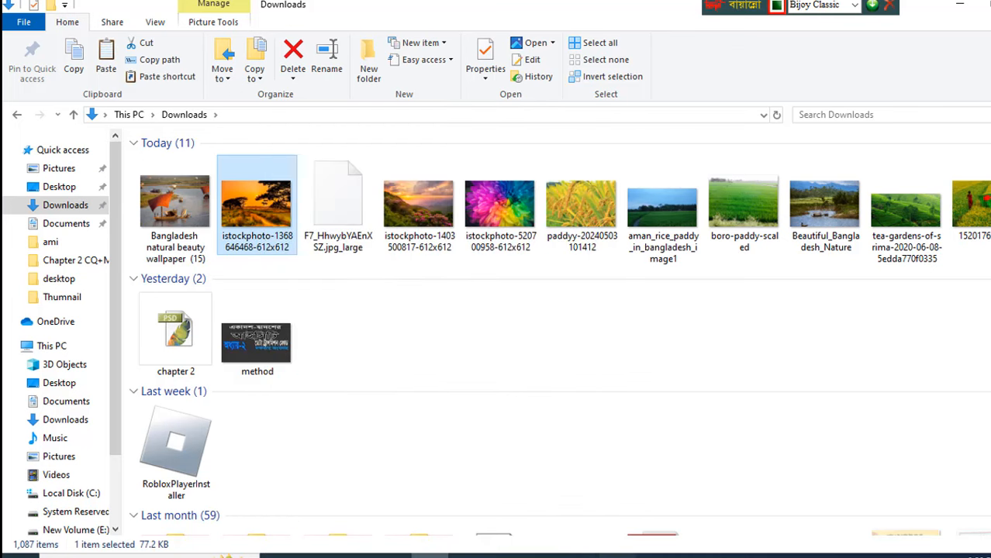
# Switch back to PowerPoint and paste the copied sunset picture onto the slide
pyautogui.hotkey('alt', 'Tab')
pyautogui.rightClick(328, 304)
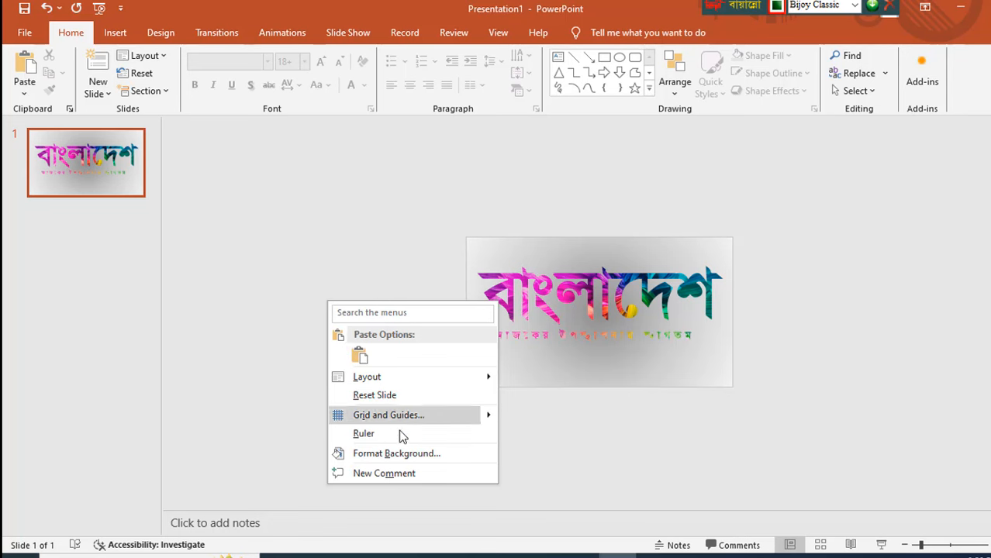
pyautogui.click(360, 356)
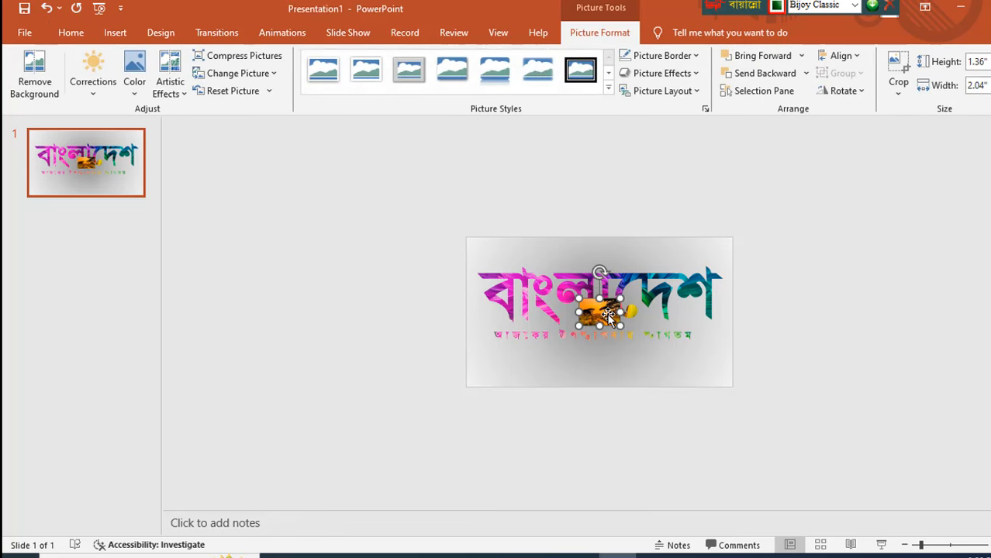
# Crop the pasted sunset picture to a 16:9 landscape aspect ratio
pyautogui.click(896, 93)
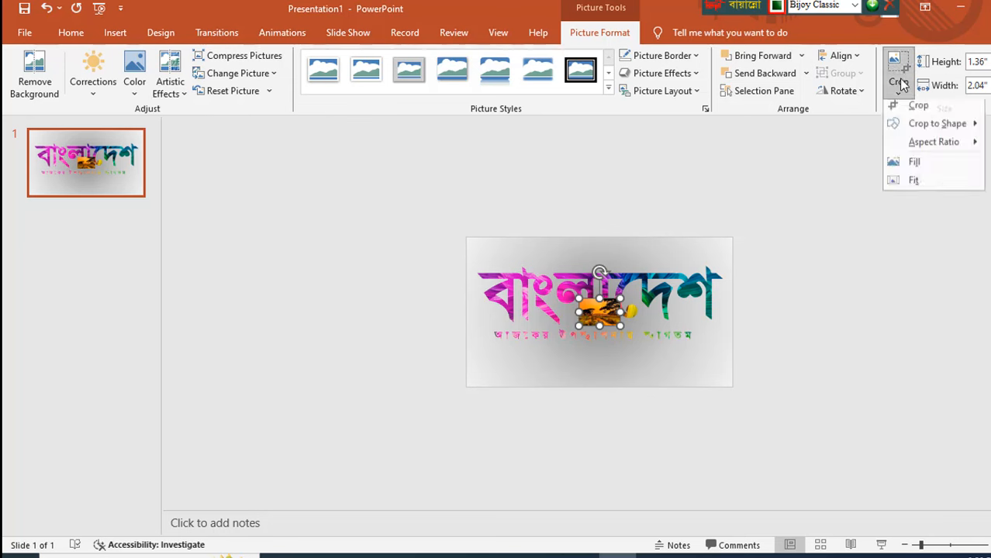
pyautogui.moveTo(930, 152)
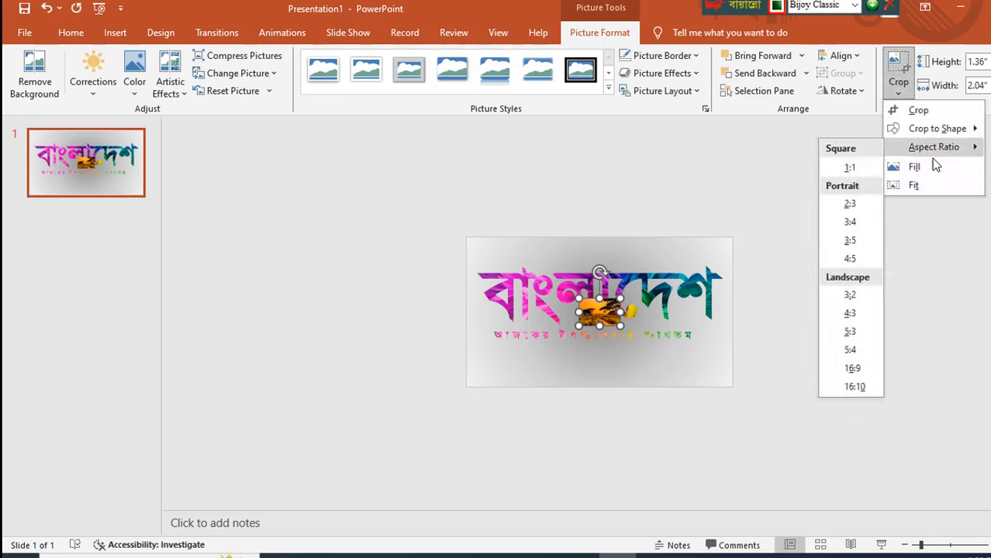
pyautogui.click(852, 368)
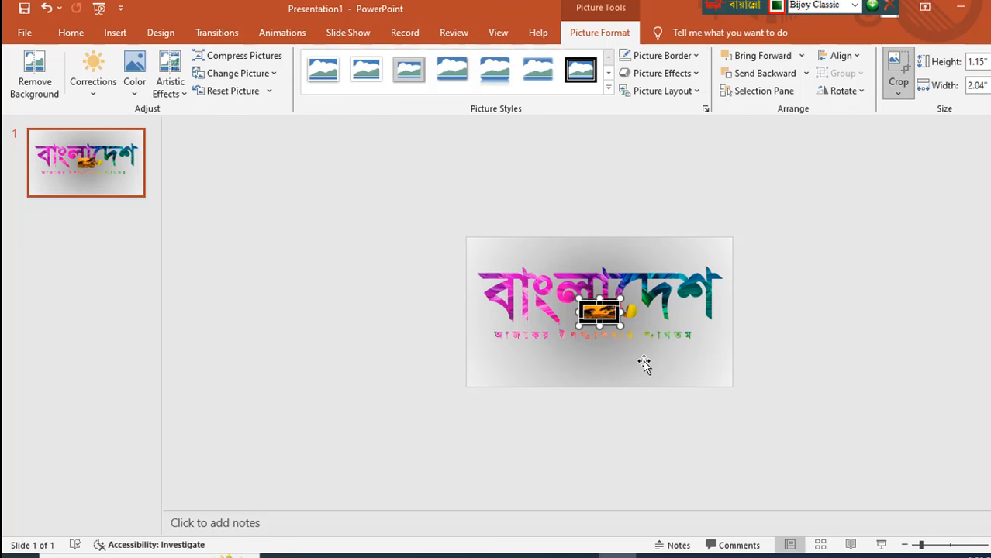
pyautogui.press('Escape')
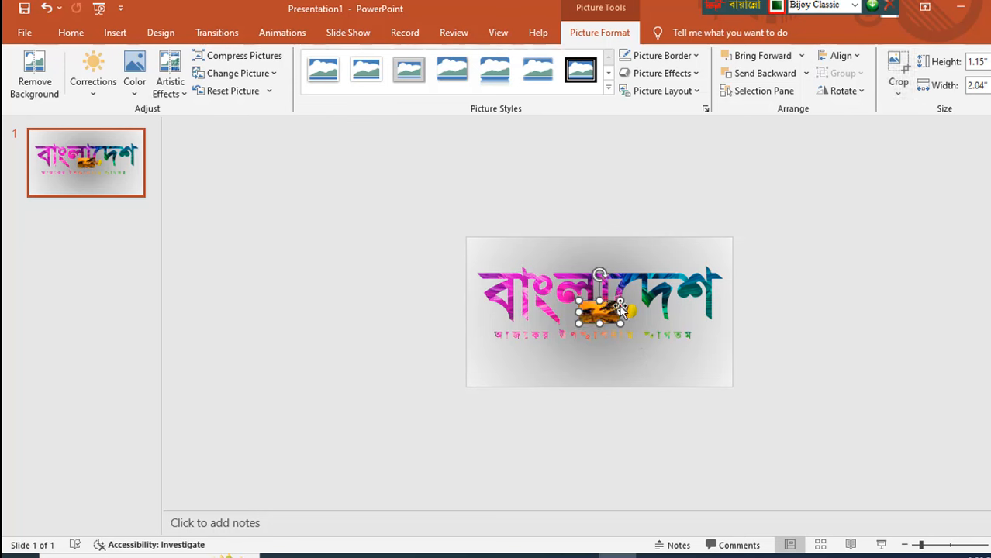
# Enlarge the sunset picture to the slide's size and move it off the slide to the right
pyautogui.moveTo(620, 301); pyautogui.dragTo(733, 237)
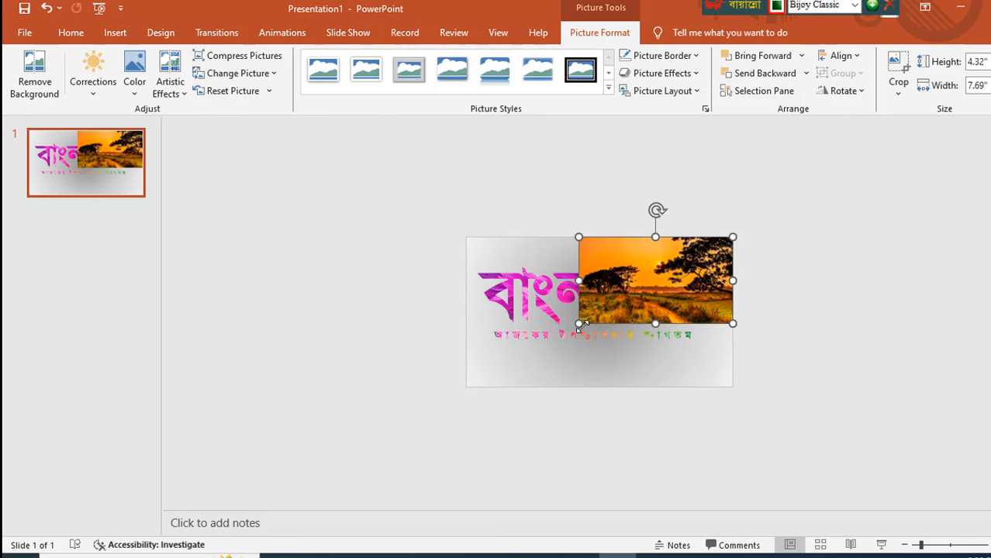
pyautogui.moveTo(579, 324); pyautogui.dragTo(487, 351)
pyautogui.moveTo(562, 316); pyautogui.dragTo(884, 321)
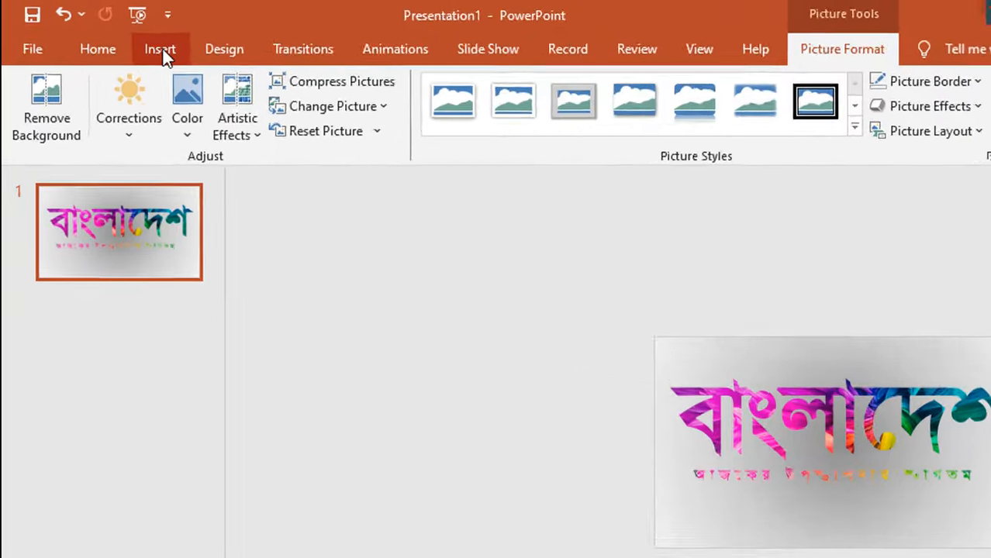
# Draw a thin vertical rectangle about 6.12" high and 0.31" wide between the slide and the sunset picture, and fill it dark red
pyautogui.click(116, 35)
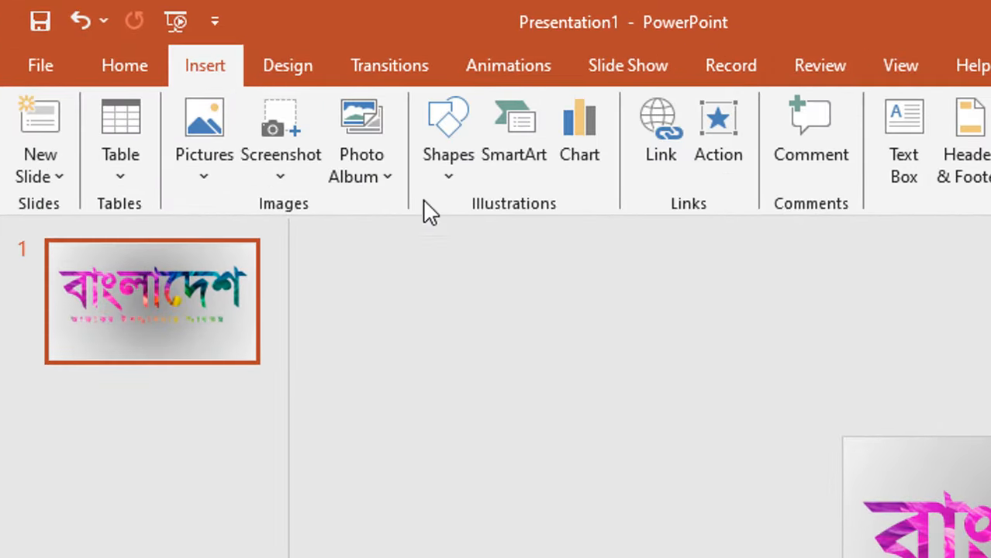
pyautogui.click(438, 160)
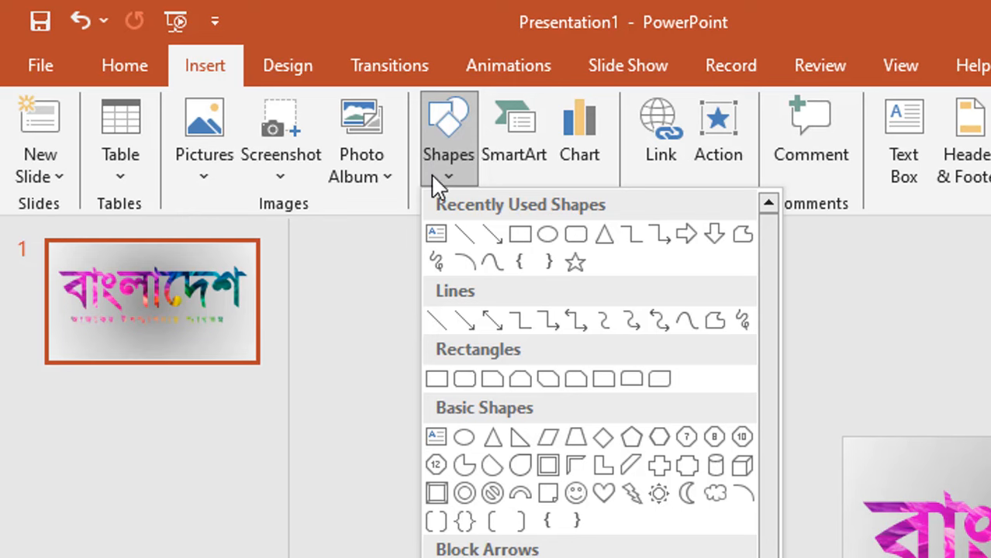
pyautogui.click(519, 234)
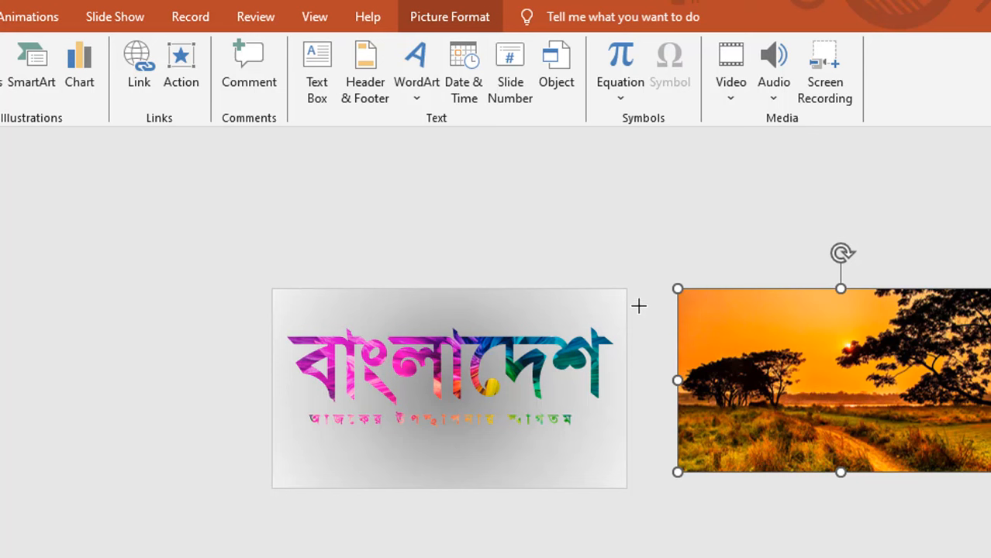
pyautogui.moveTo(645, 348); pyautogui.dragTo(653, 426)
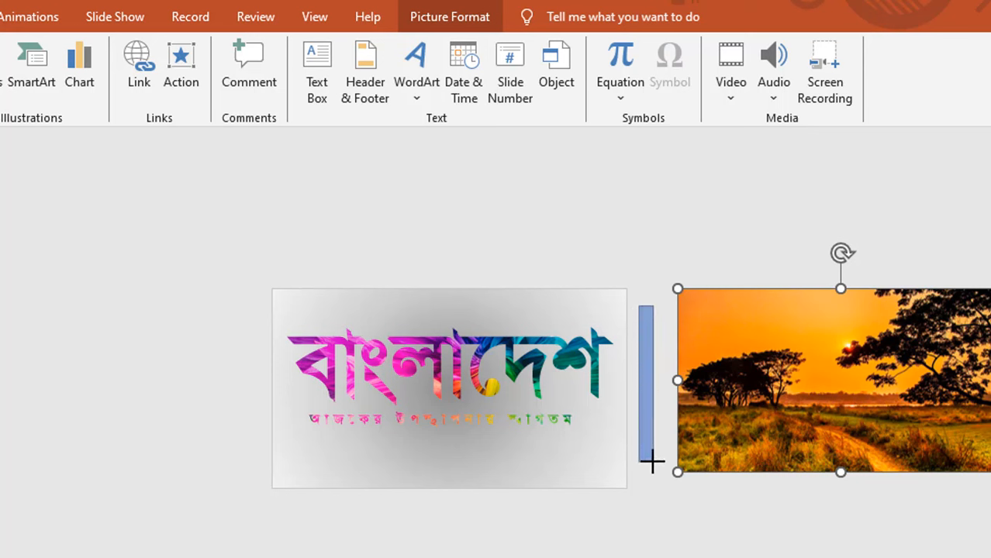
pyautogui.moveTo(652, 462); pyautogui.dragTo(645, 470)
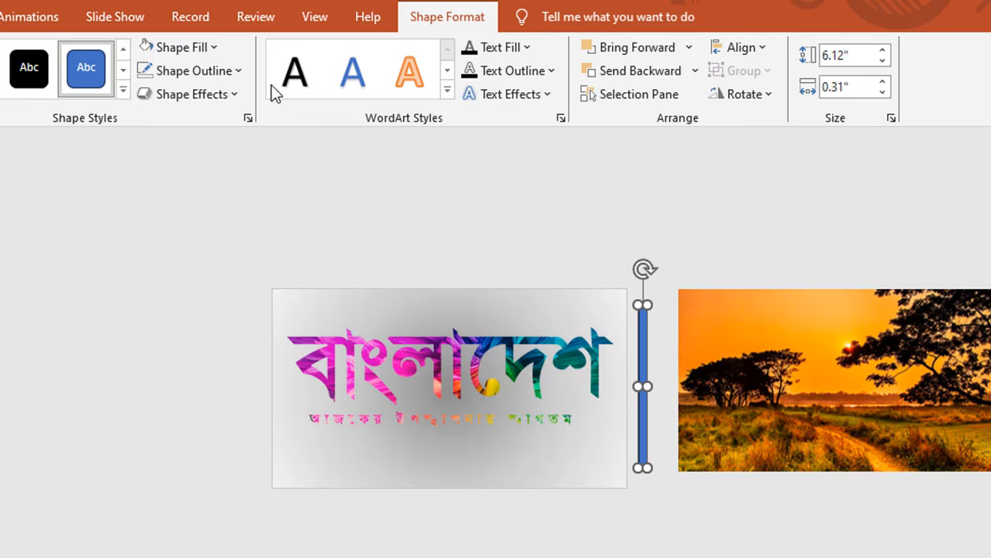
pyautogui.click(201, 52)
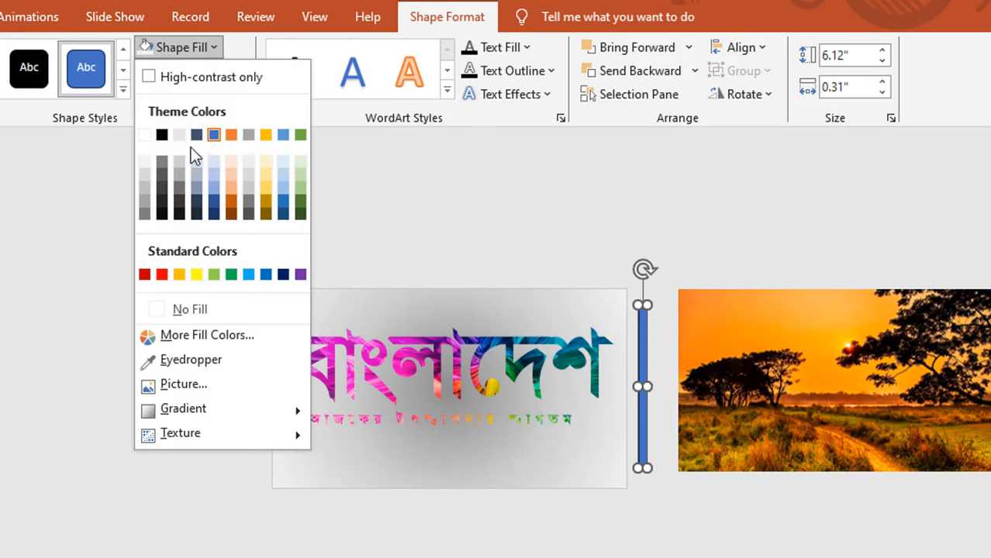
pyautogui.click(145, 274)
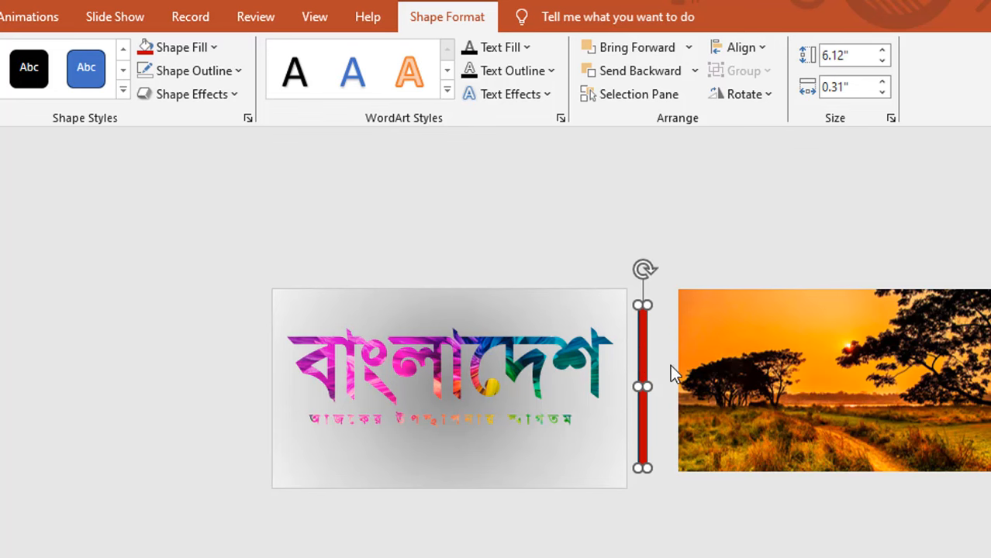
# Move the sunset picture closer to the slide so it sits just beside the red bar with a small gap
pyautogui.click(715, 374)
pyautogui.moveTo(713, 376)
pyautogui.mouseDown()
pyautogui.moveTo(688, 381)
pyautogui.moveTo(717, 378)
pyautogui.mouseUp()
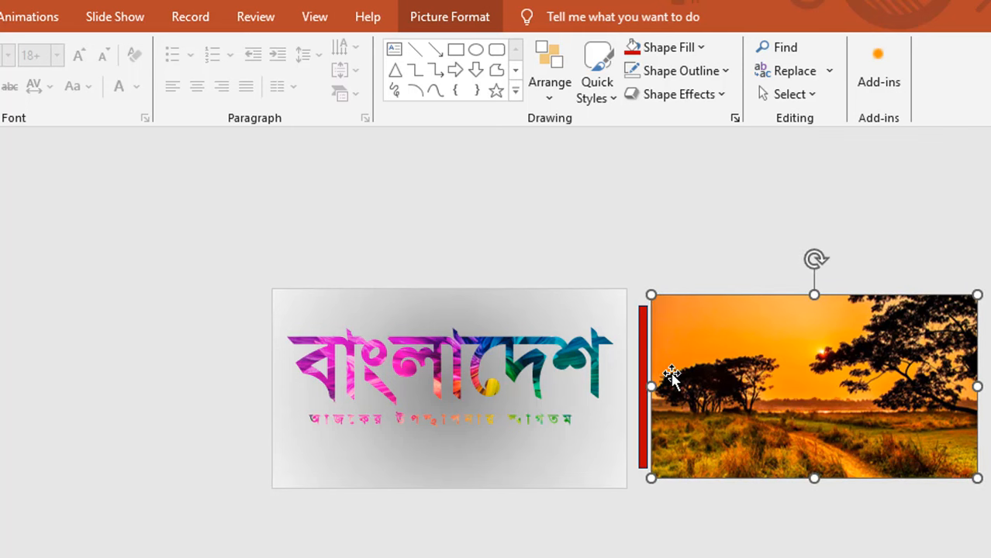
pyautogui.hotkey('ctrl', 'Right')
pyautogui.hotkey('ctrl', 'Right')
pyautogui.hotkey('ctrl', 'Right')
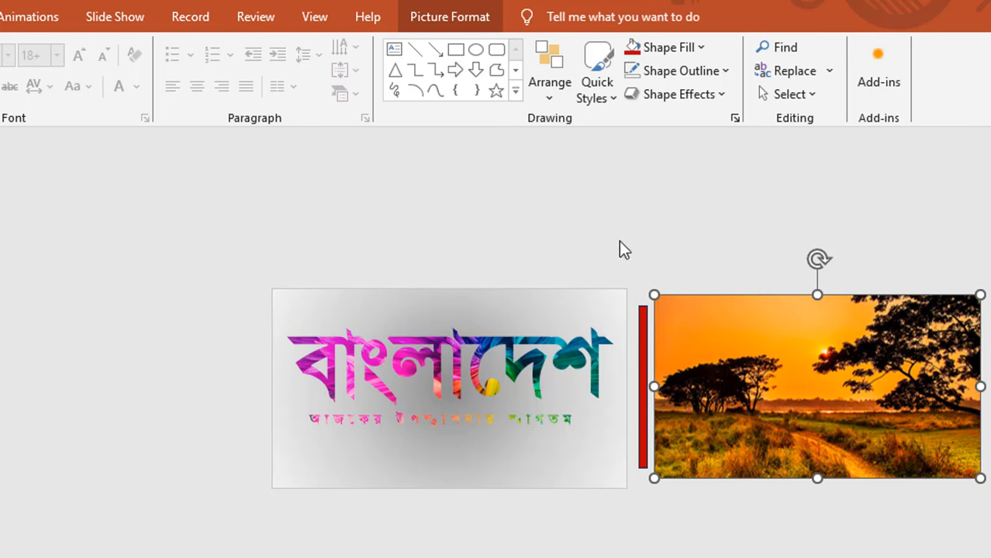
pyautogui.click(620, 243)
# Add a Lines motion path animation to the red bar and the sunset picture together, with the direction set to Left
pyautogui.click(644, 367)
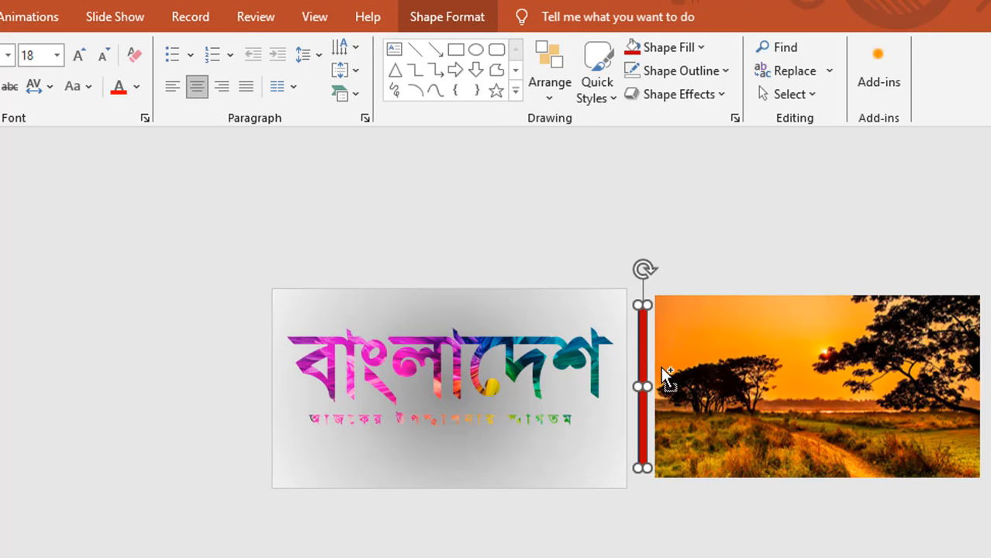
pyautogui.keyDown('shift'); pyautogui.click(683, 365); pyautogui.keyUp('shift')
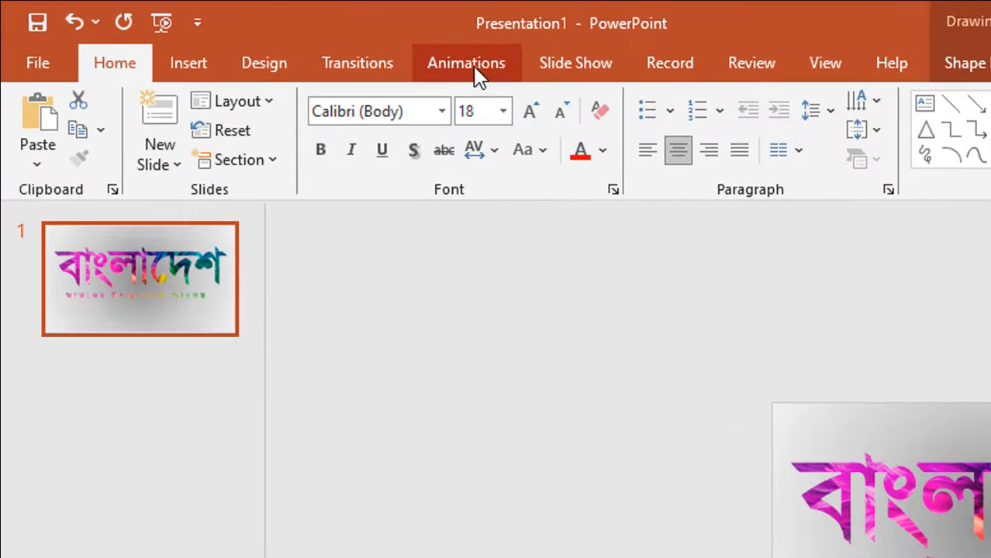
pyautogui.click(466, 64)
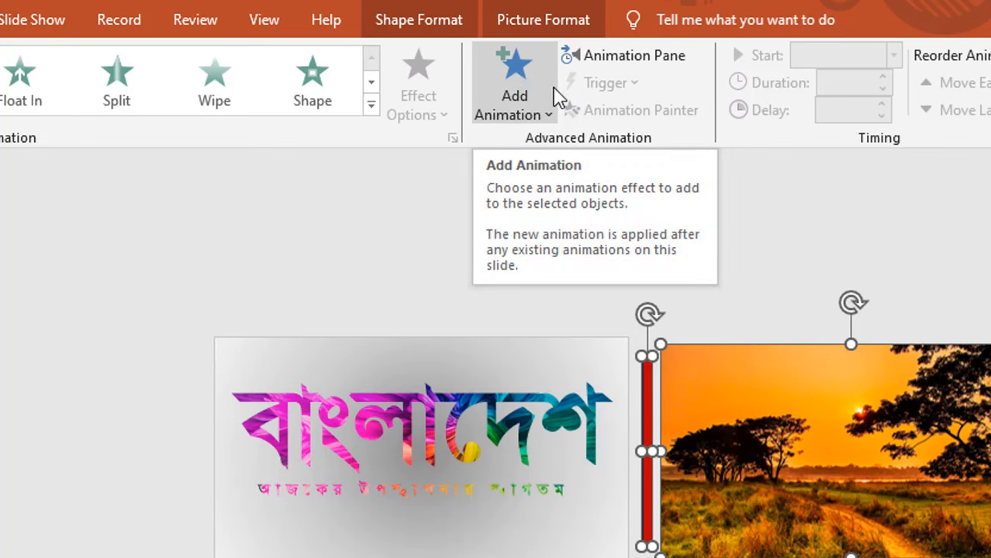
pyautogui.click(545, 109)
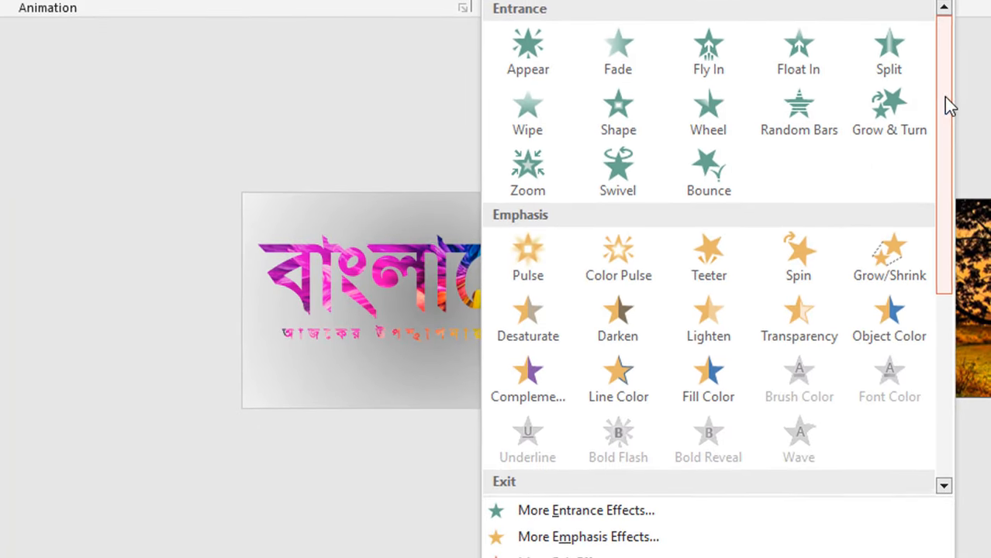
pyautogui.moveTo(951, 130); pyautogui.dragTo(947, 320)
pyautogui.click(524, 407)
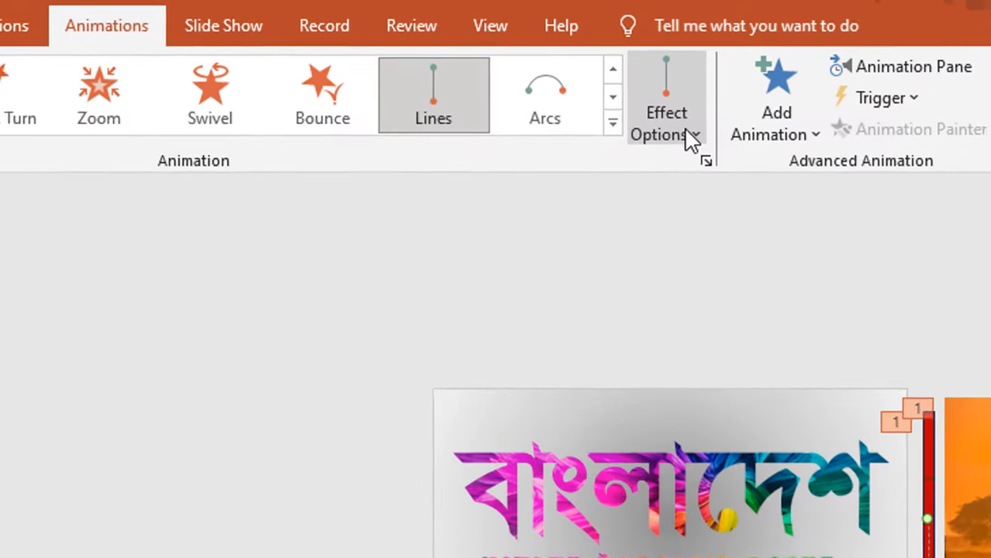
pyautogui.click(690, 134)
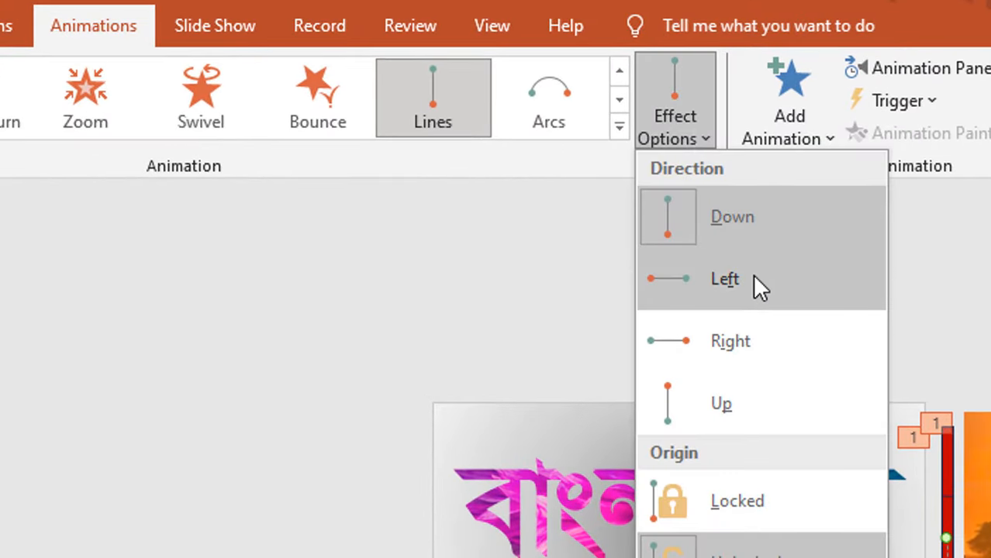
pyautogui.click(757, 283)
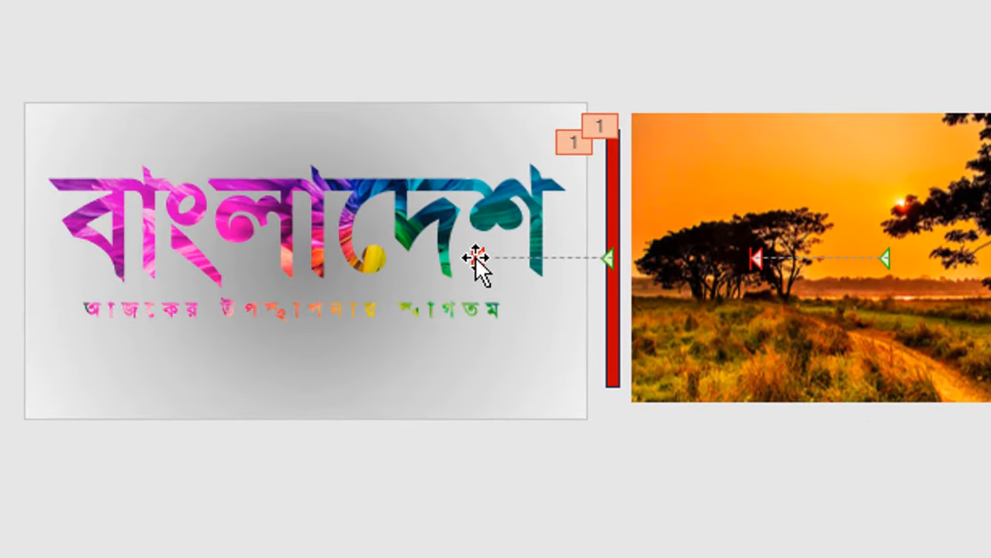
# Extend the red bar's motion path to the slide's left edge and the sunset picture's path to about the slide's centre
pyautogui.click(475, 258)
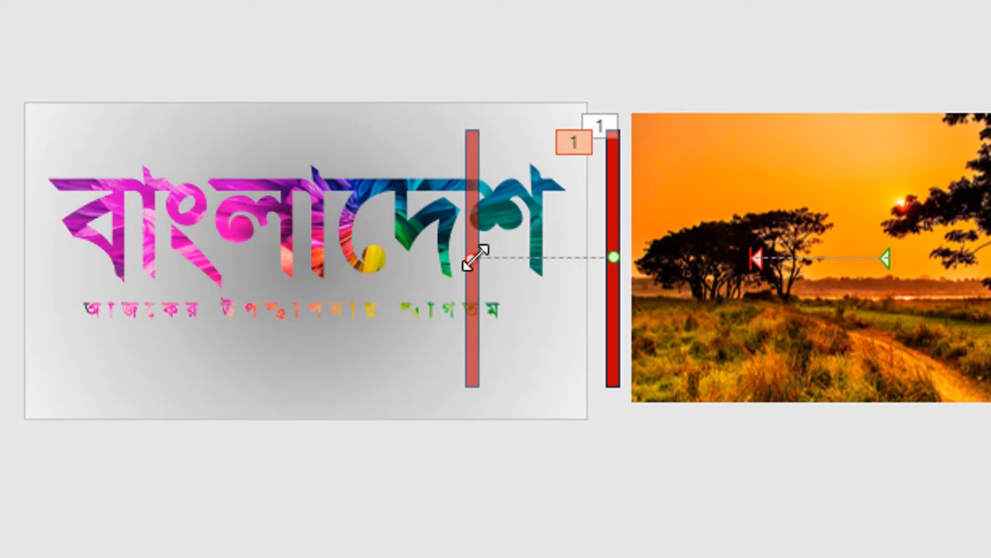
pyautogui.moveTo(469, 261); pyautogui.dragTo(36, 261)
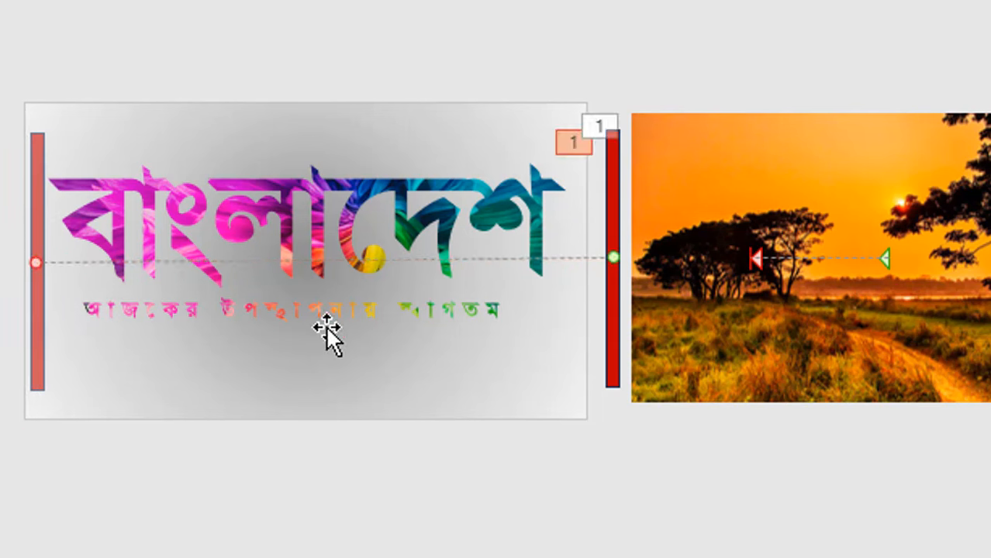
pyautogui.click(759, 260)
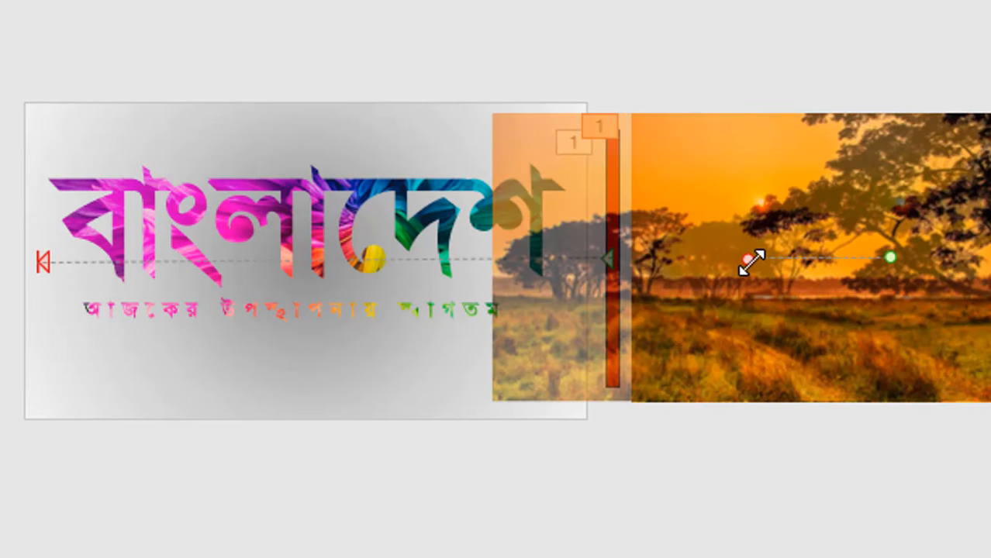
pyautogui.moveTo(750, 262); pyautogui.dragTo(300, 274)
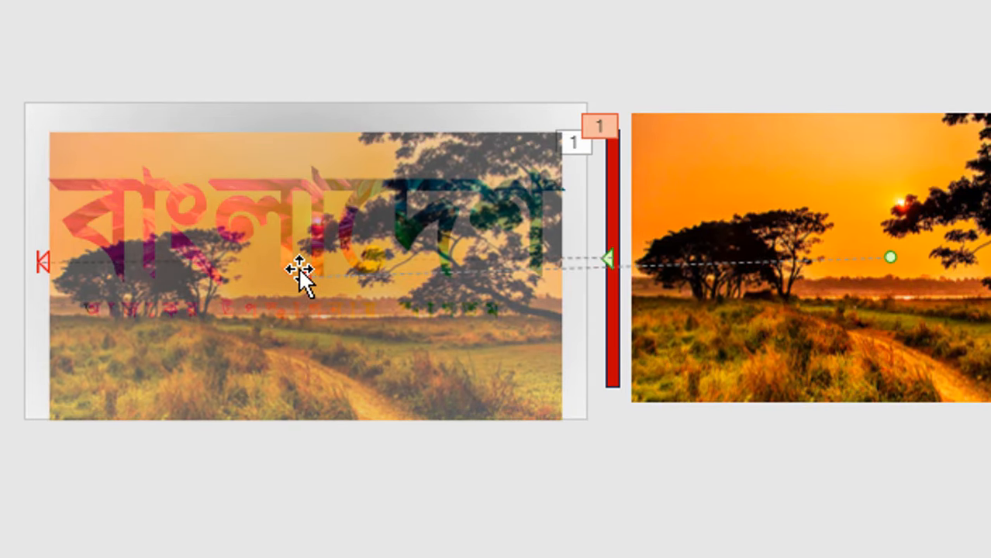
pyautogui.click(532, 504)
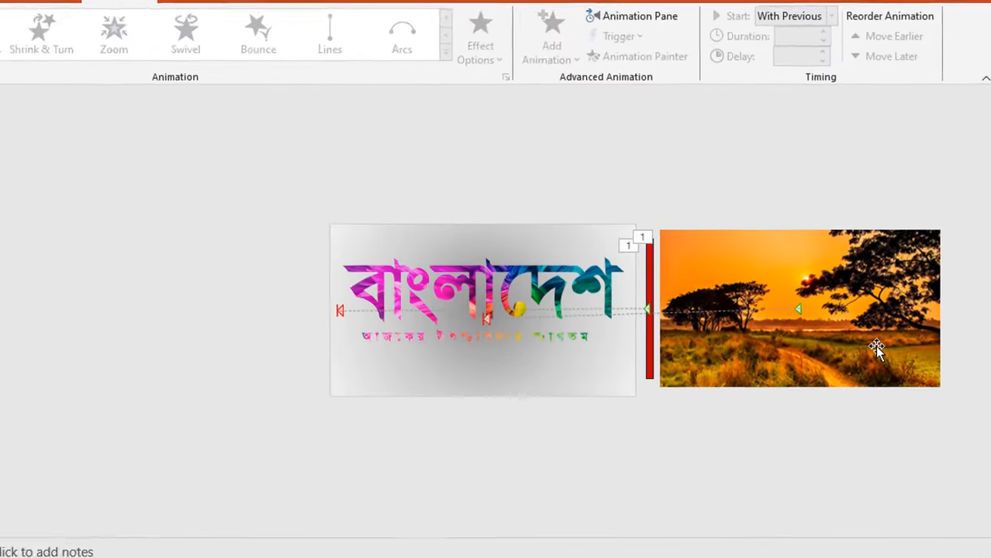
# Send the sunset picture backward one level in the stacking order
pyautogui.rightClick(886, 330)
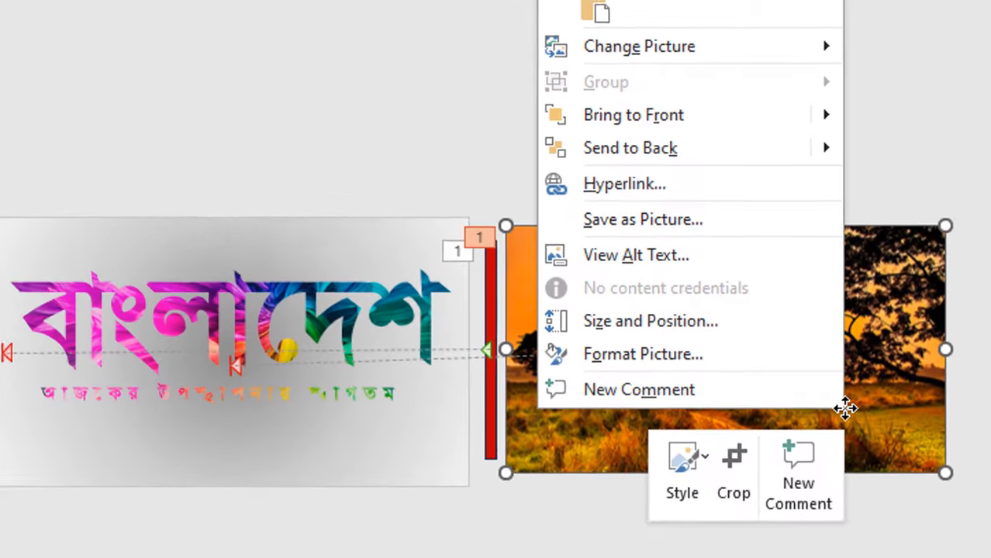
pyautogui.moveTo(823, 146)
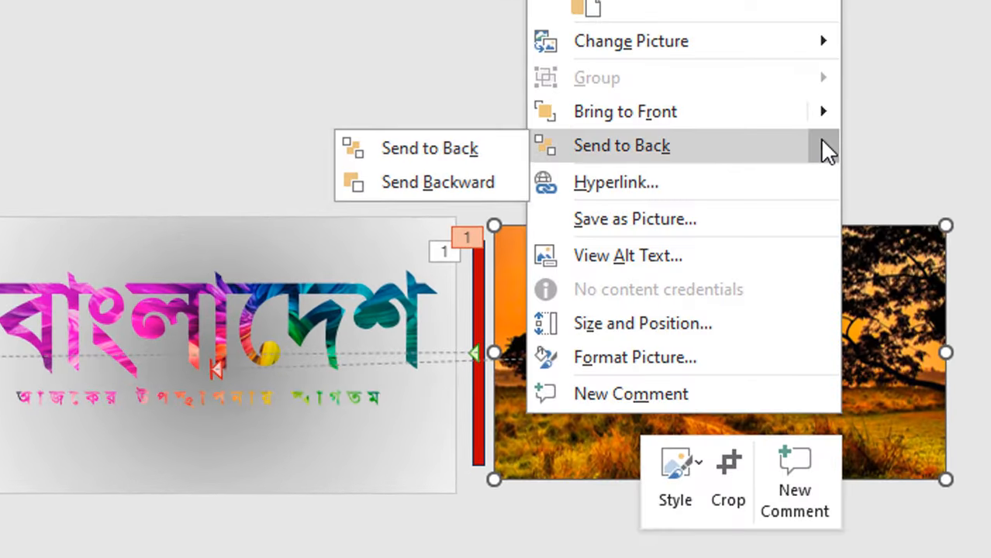
pyautogui.click(464, 183)
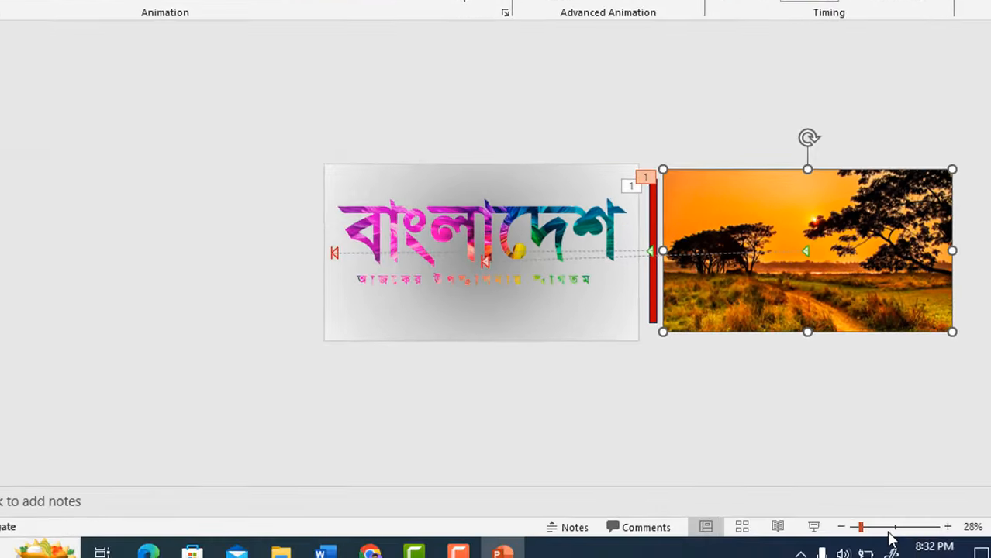
# Run the slide show from the current slide to preview the bar and picture animation
pyautogui.click(910, 536)
pyautogui.moveTo(789, 486); pyautogui.dragTo(772, 484)
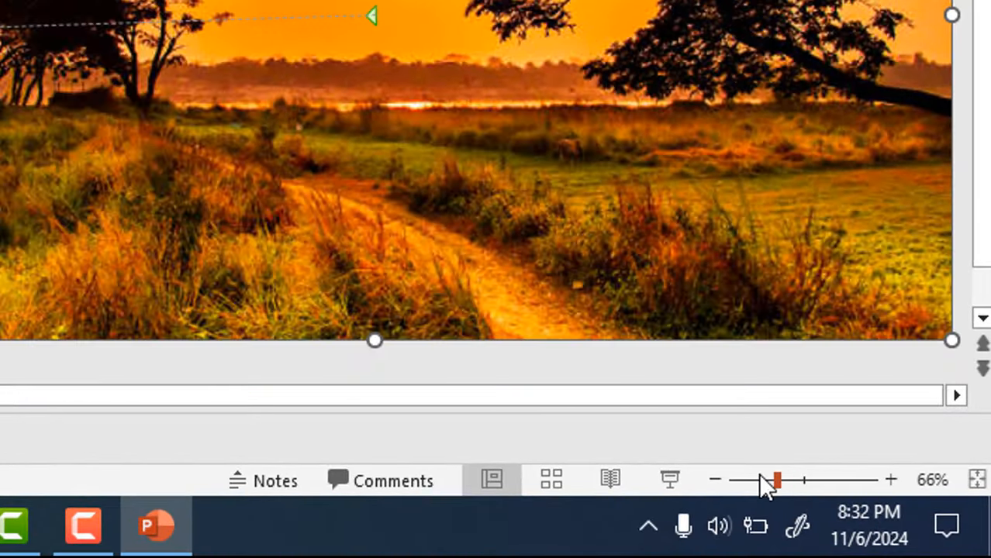
pyautogui.click(752, 479)
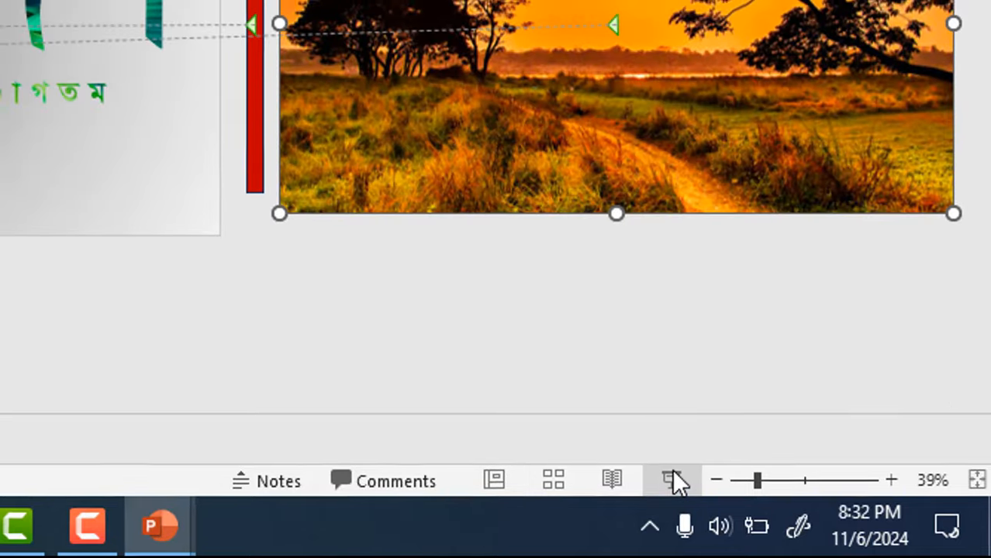
pyautogui.click(671, 480)
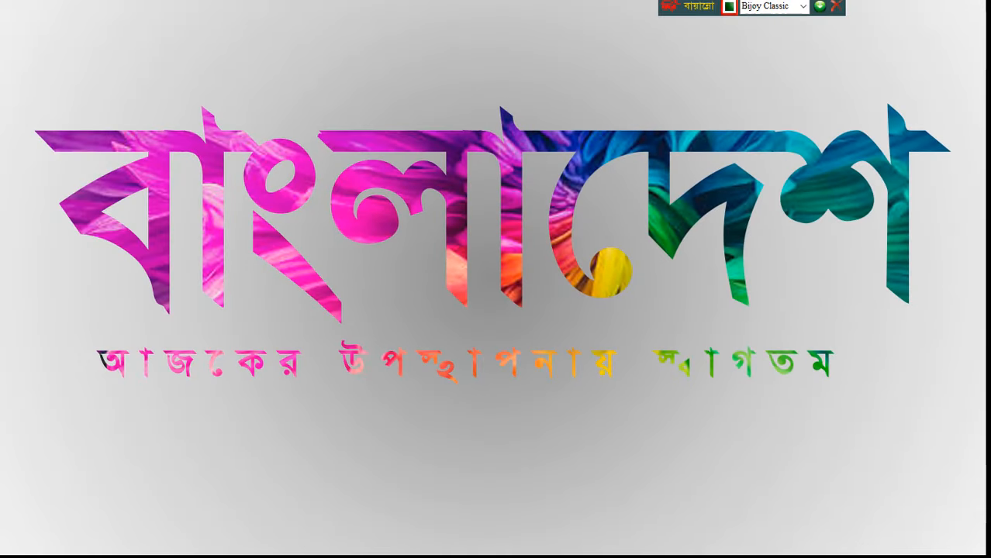